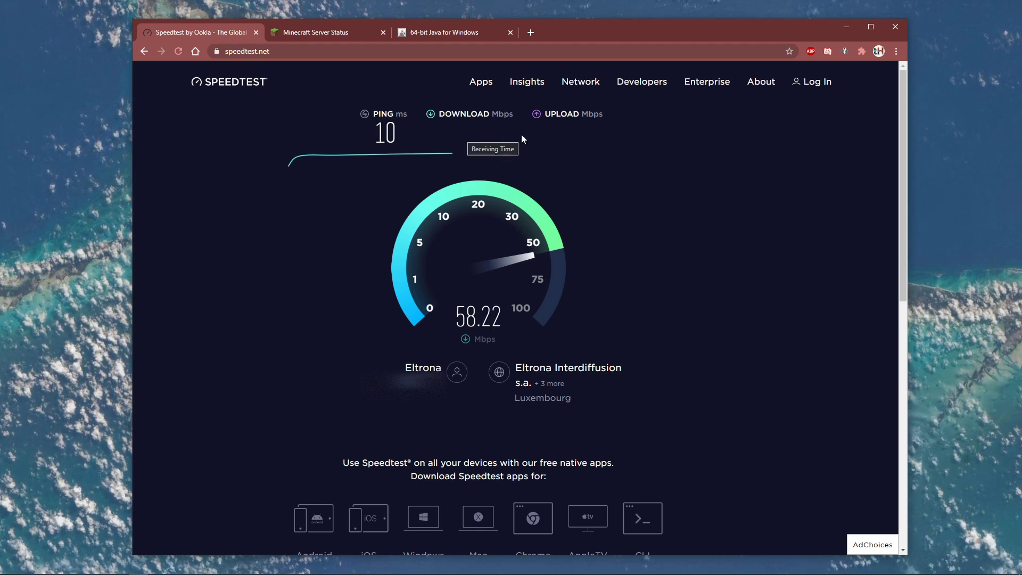
Step: Check the ping value of the running internet speed test
double_click(386, 133)
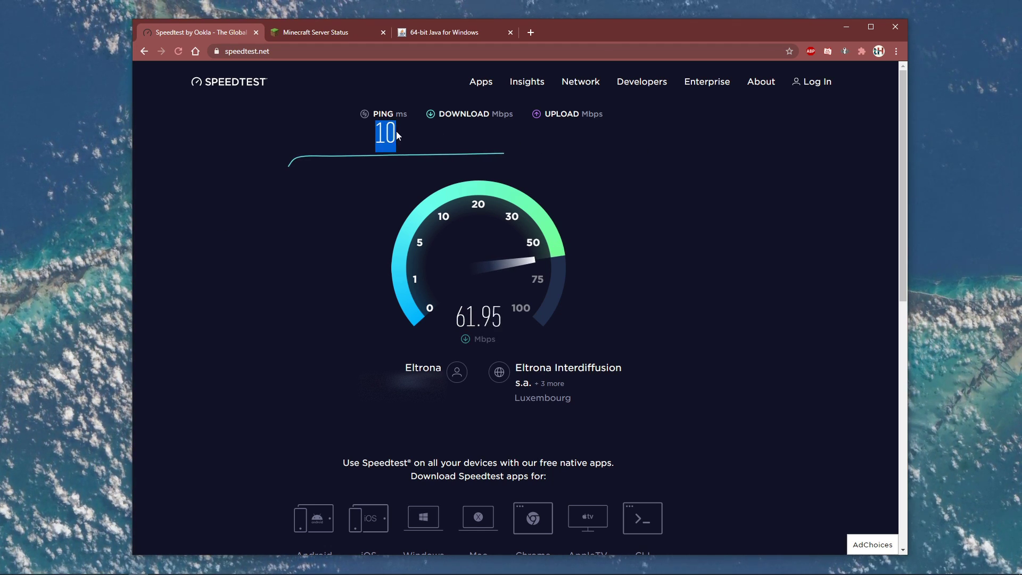
click(238, 241)
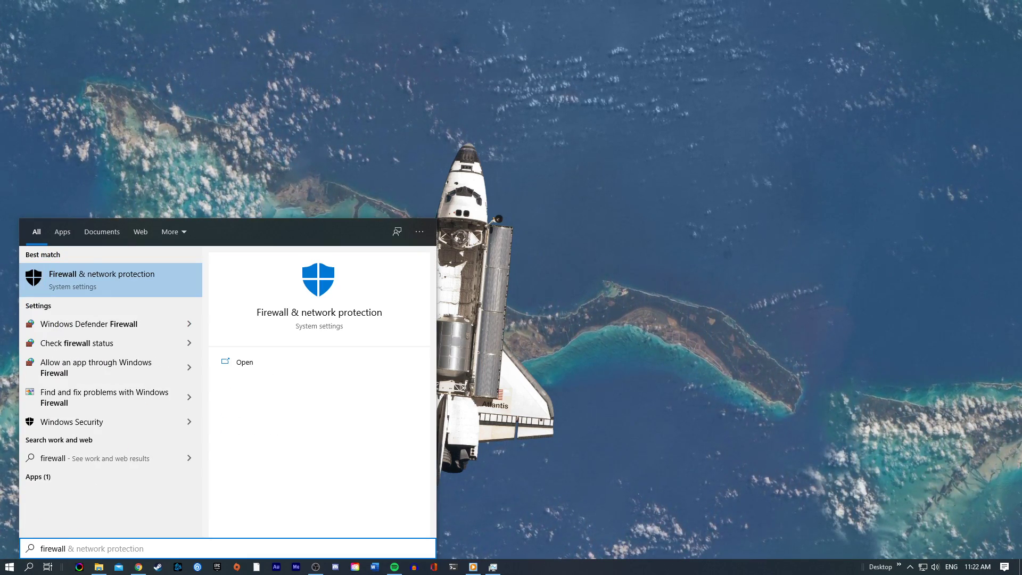
Step: Open the list of apps allowed through the firewall from Firewall & network protection, and close Windows Security
key(Return)
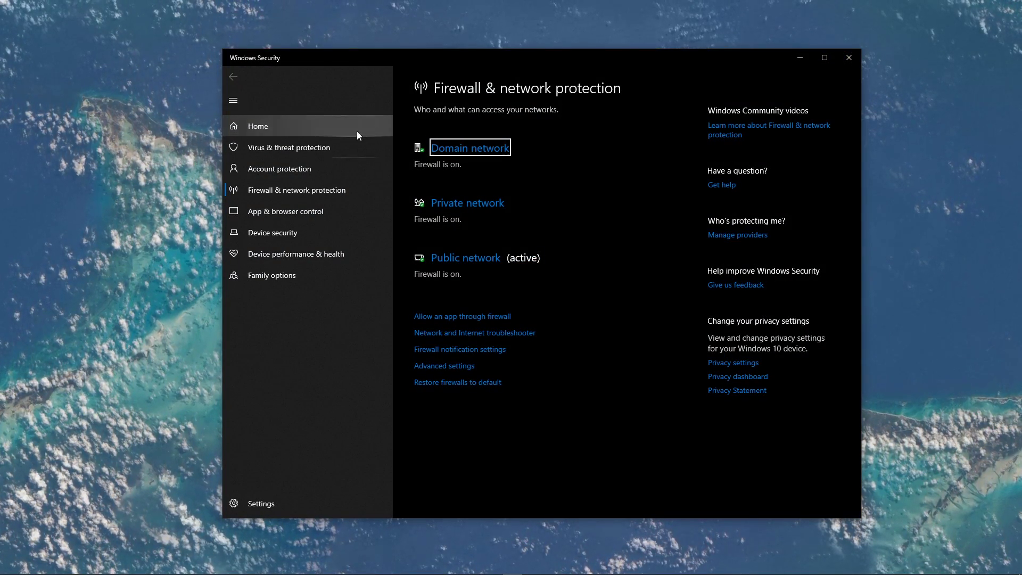
drag(573, 60, 542, 63)
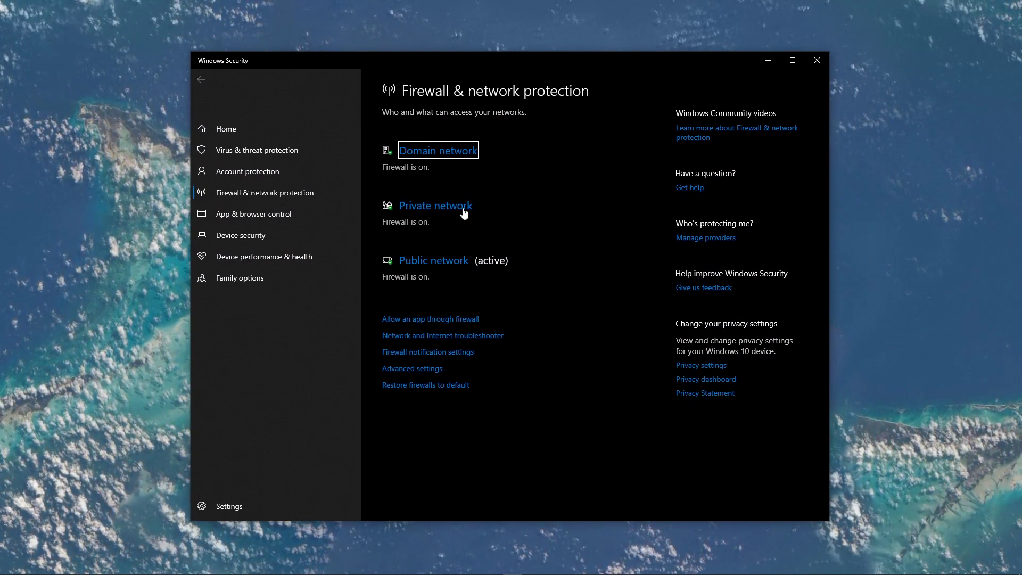
click(432, 322)
click(816, 61)
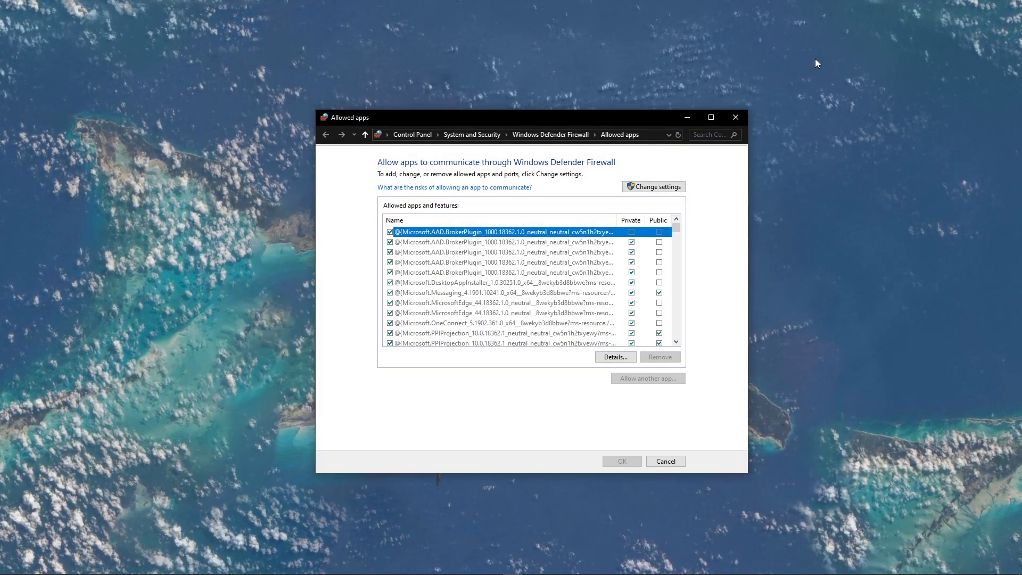
Step: Unlock the allowed apps settings and allow Minecraft for Windows 10 on both private and public networks
click(676, 187)
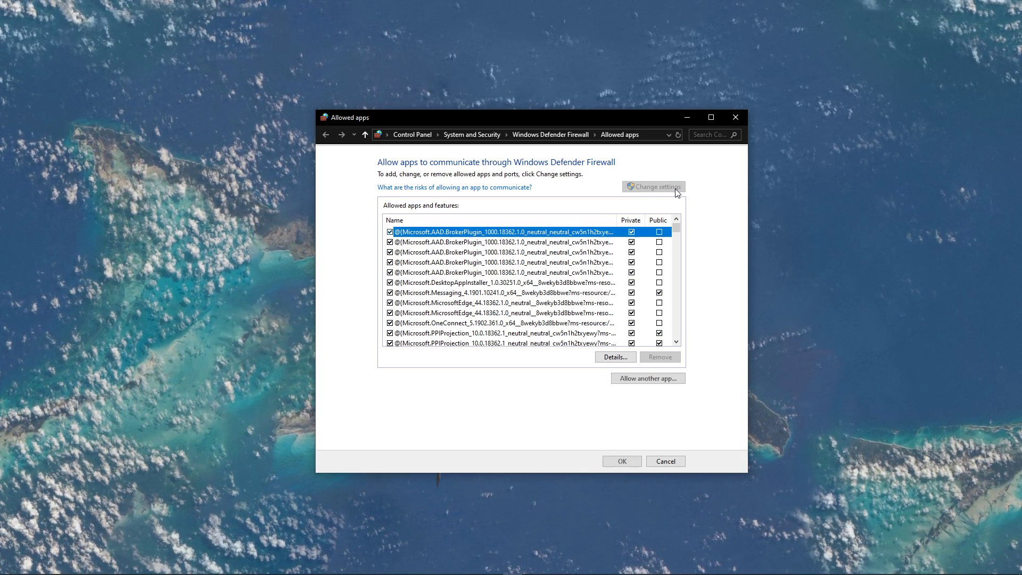
text(minecraft)
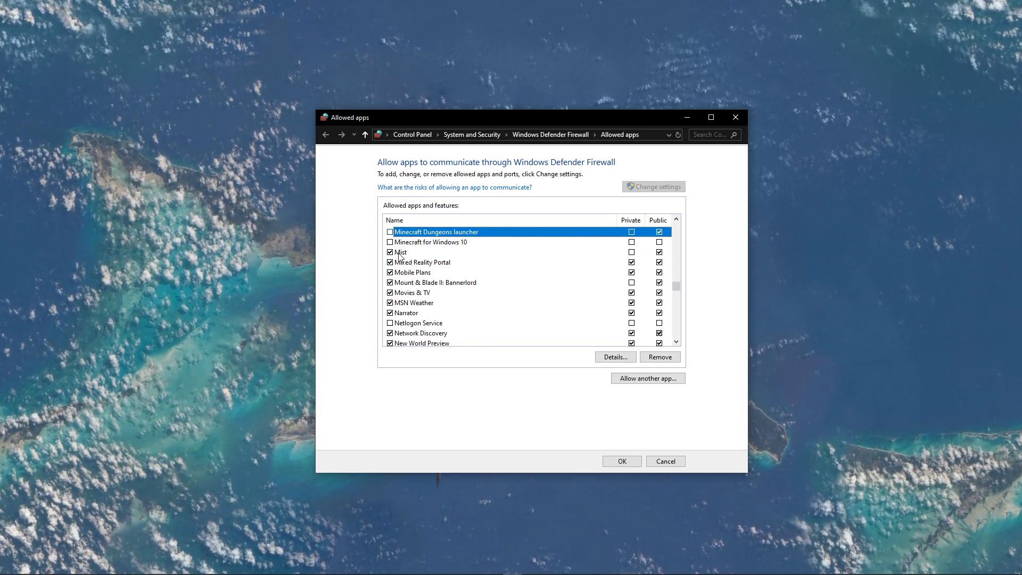
double_click(398, 243)
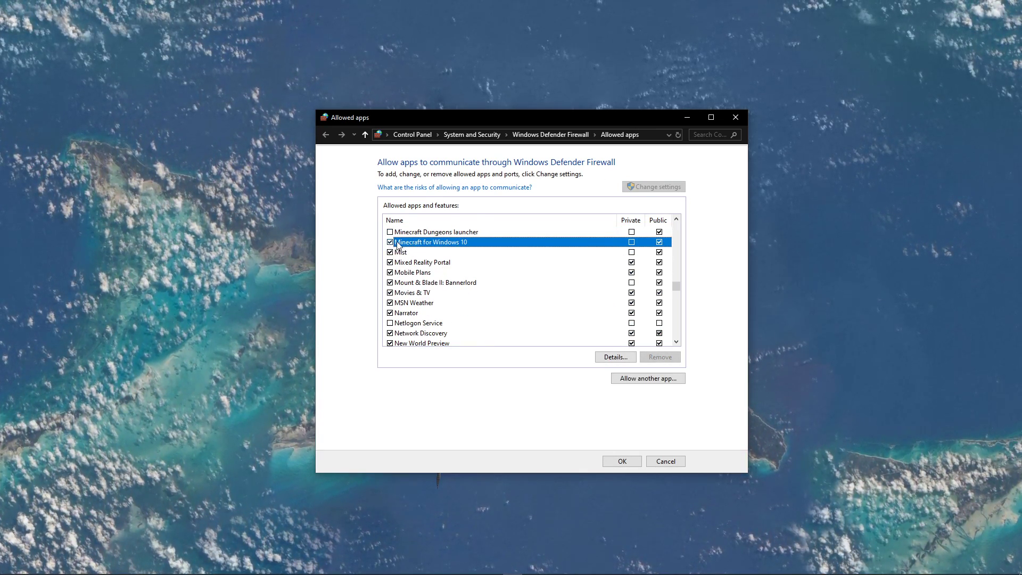
click(631, 242)
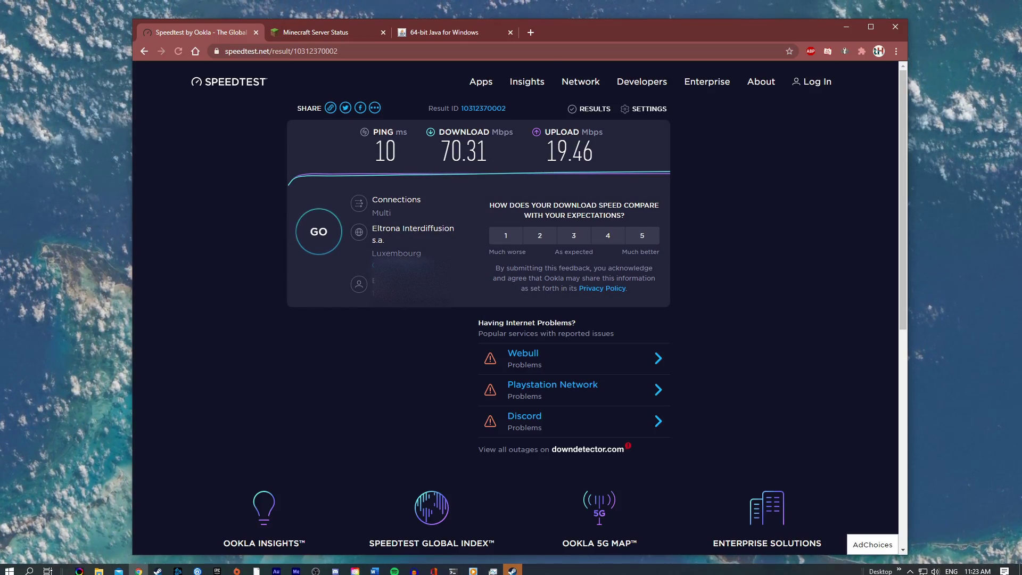
Step: Look up the status of the Minecraft server 2b2t.org in the browser, and minimize the browser window
click(312, 36)
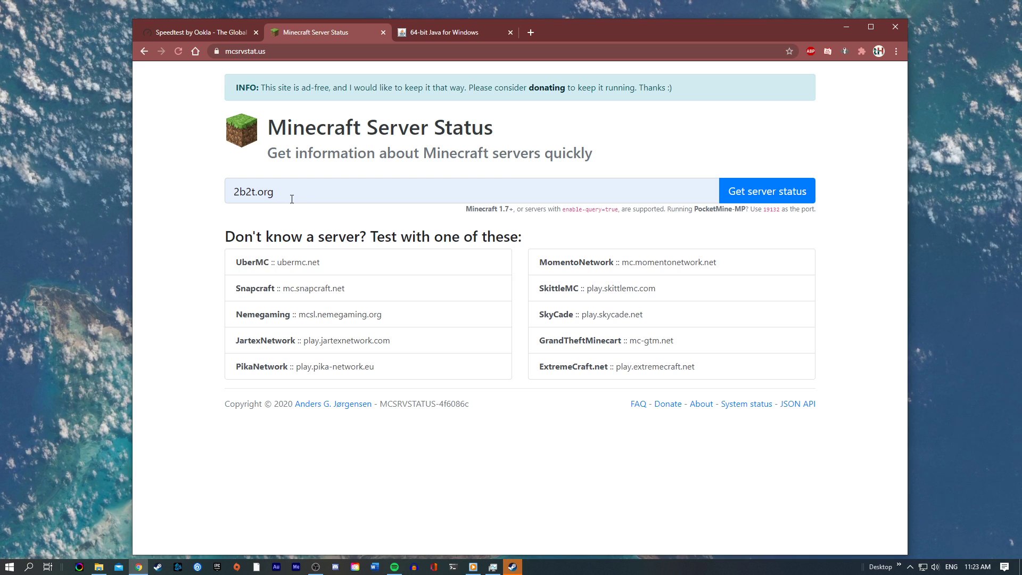
click(753, 201)
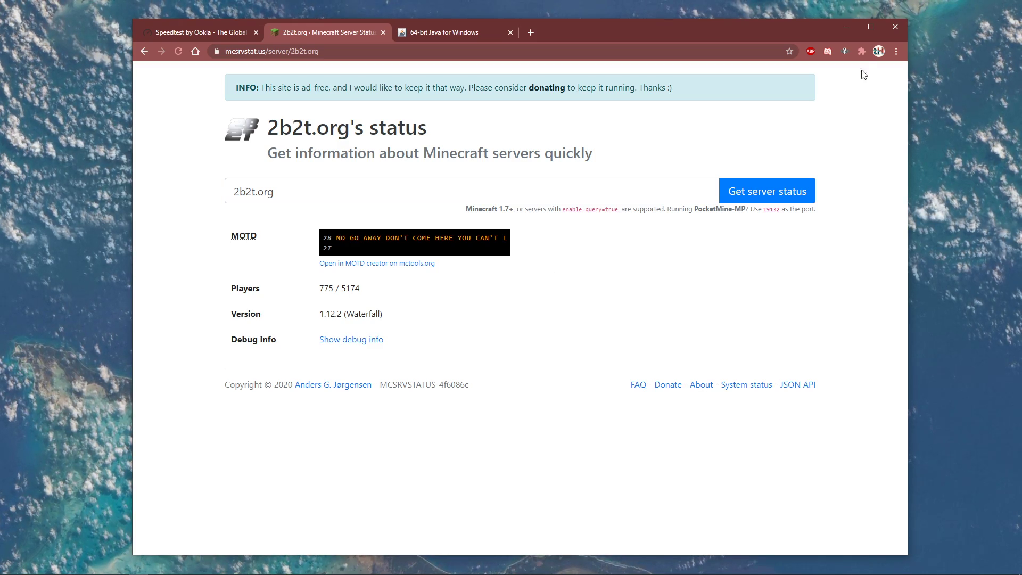
click(851, 29)
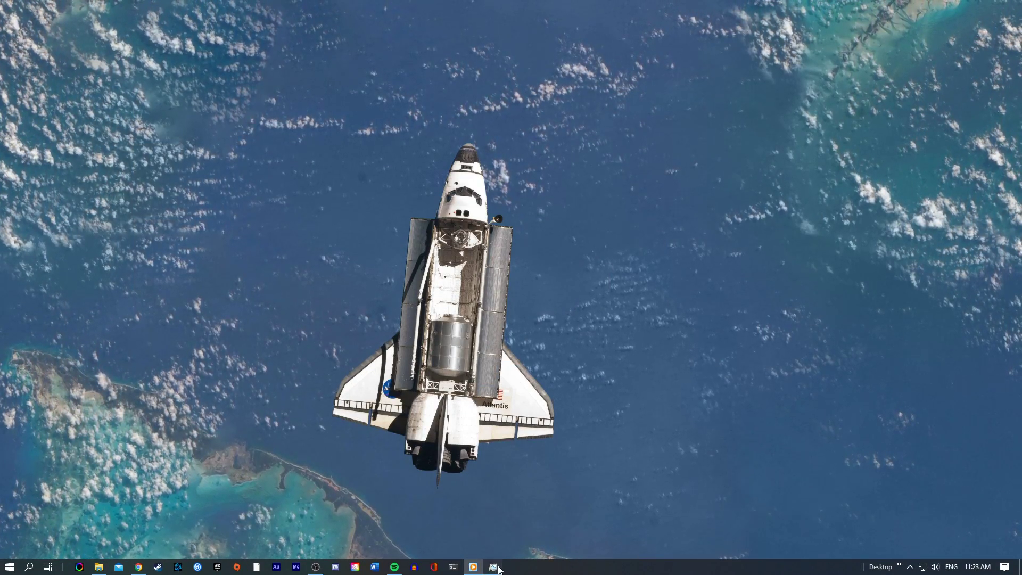
Step: Switch to Task Manager, launch Resource Monitor from it, and close Task Manager
click(492, 566)
click(287, 501)
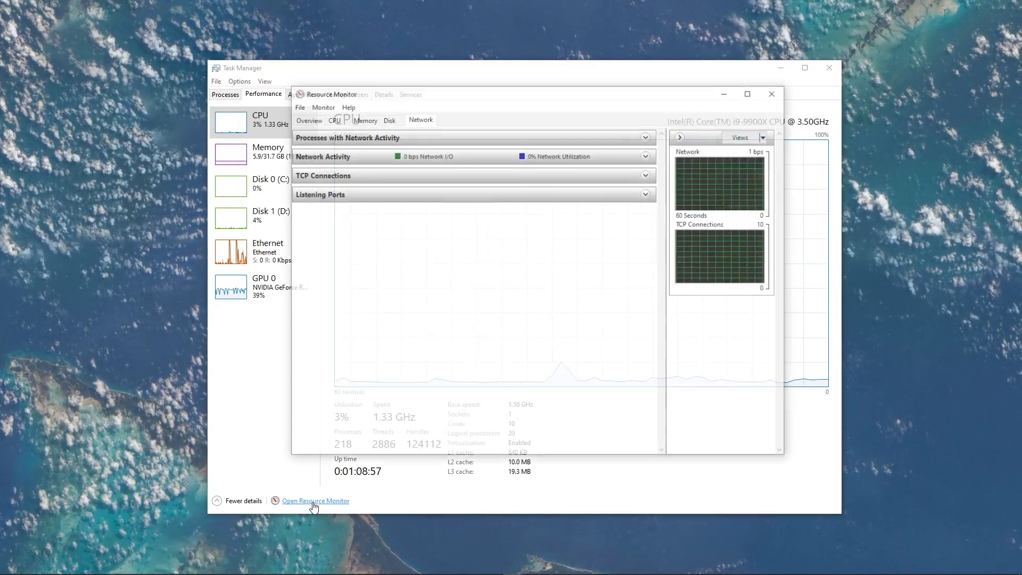
click(804, 75)
click(829, 68)
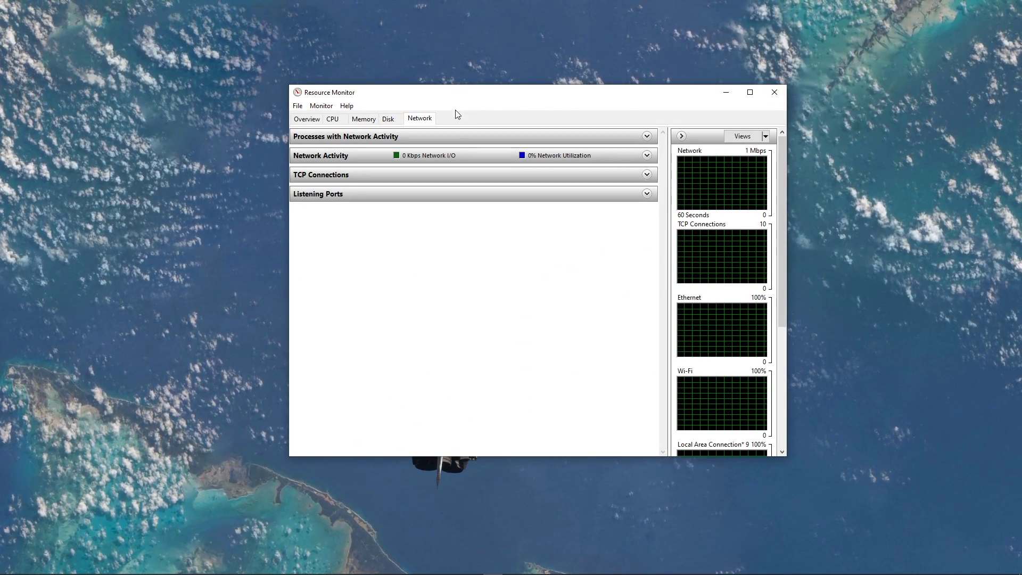
Step: Expand the processes with network activity and inspect the options for ending chrome.exe and steam.exe without ending them
click(415, 136)
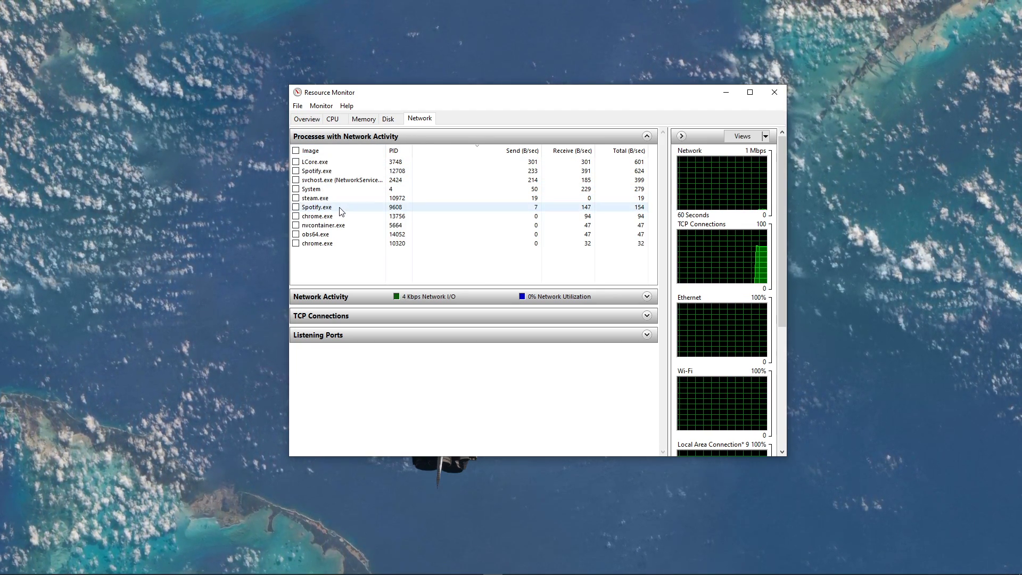
right_click(335, 216)
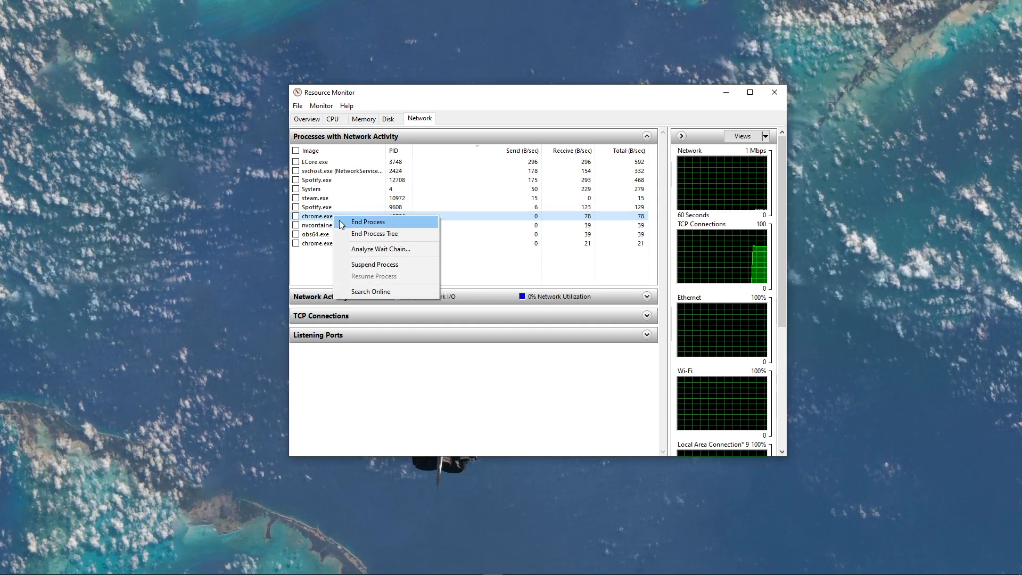
click(320, 254)
right_click(315, 244)
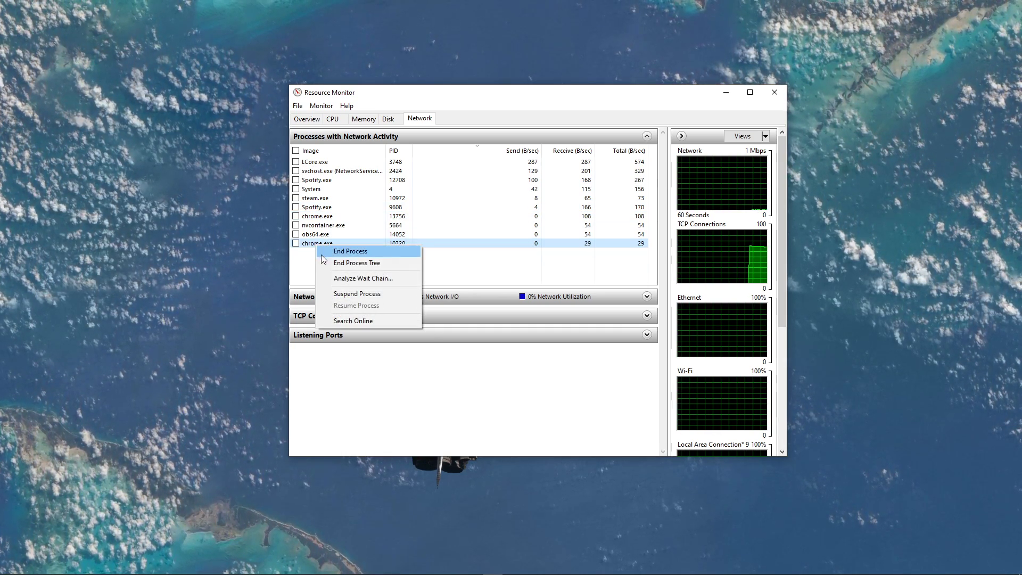
click(307, 270)
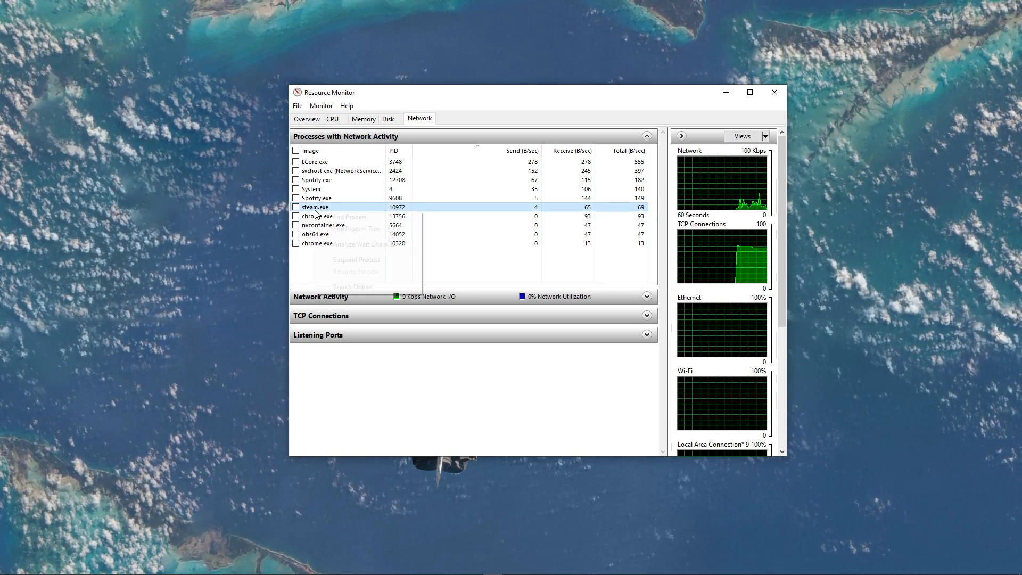
right_click(316, 211)
click(426, 269)
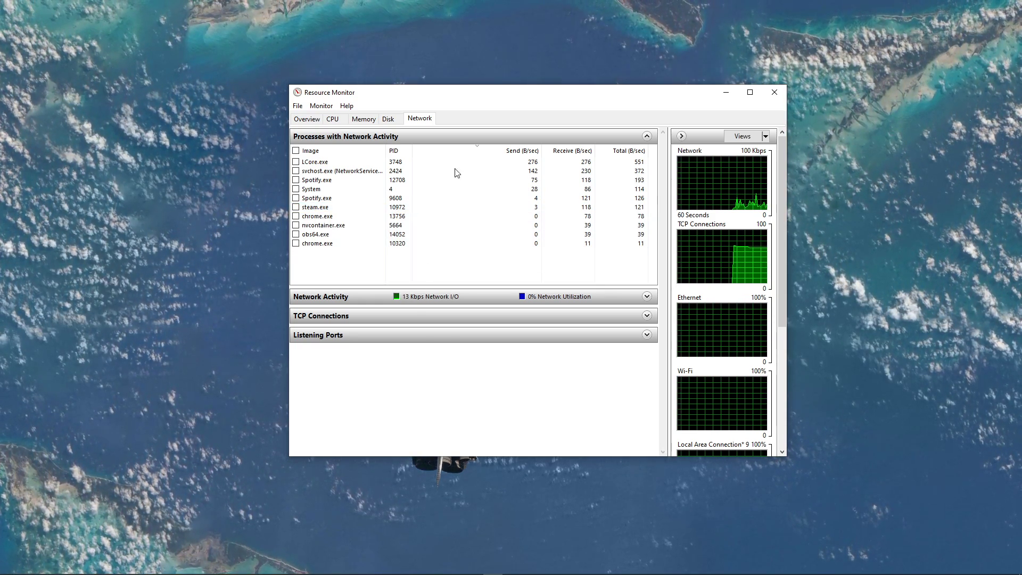
Step: Collapse the process list and review the Network Activity section in Resource Monitor
click(504, 137)
click(497, 161)
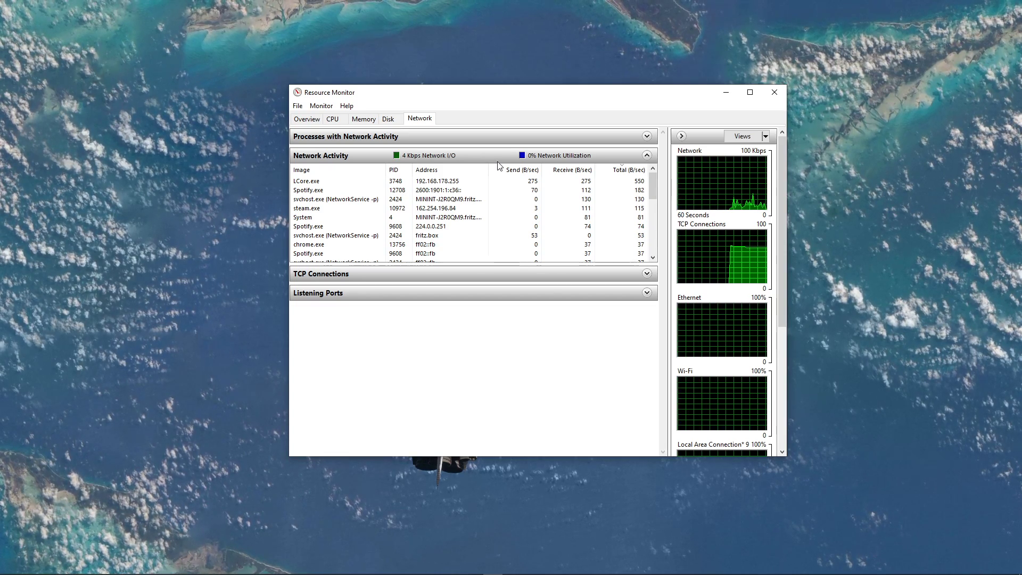
click(583, 155)
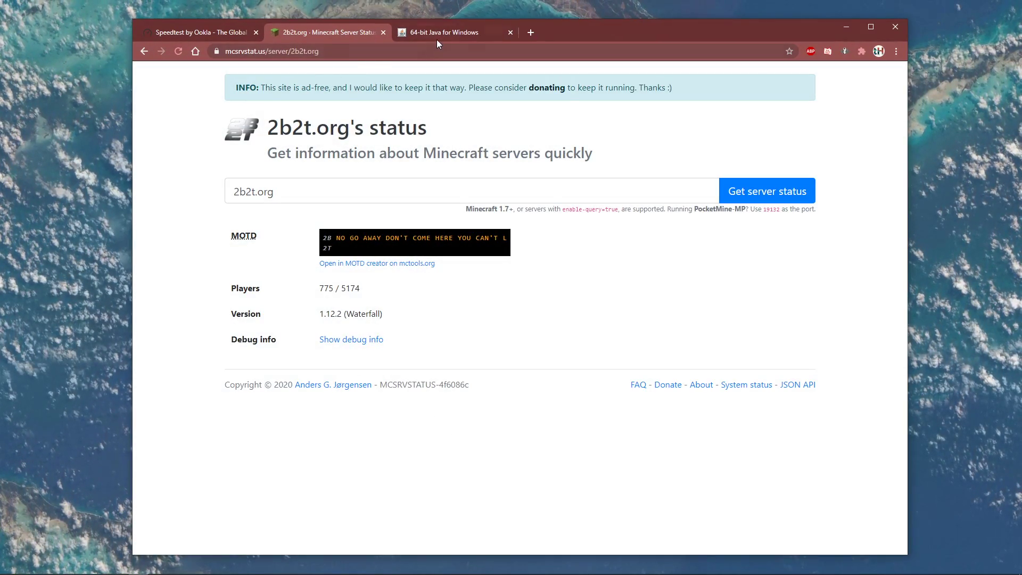
Step: Examine the 64-bit Java for Windows download page in the browser
key(ctrl+Tab)
scroll(241, 248, down, 1)
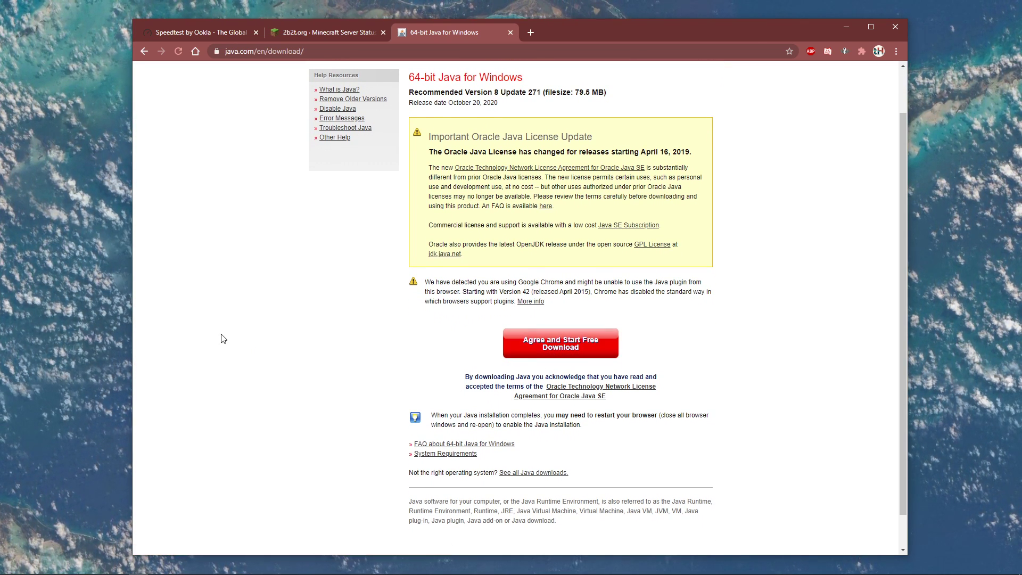
scroll(218, 307, down, 1)
scroll(218, 308, up, 2)
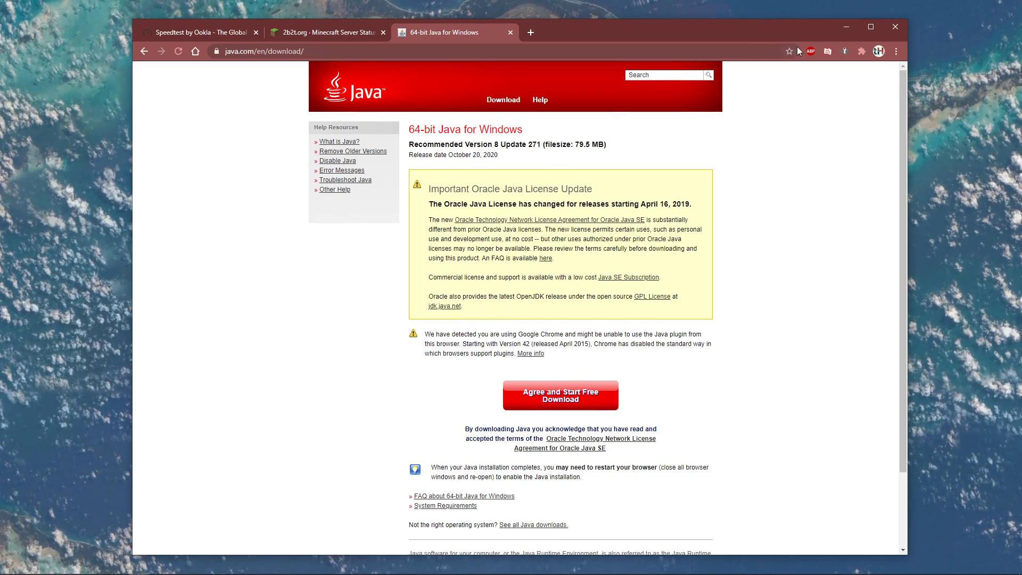